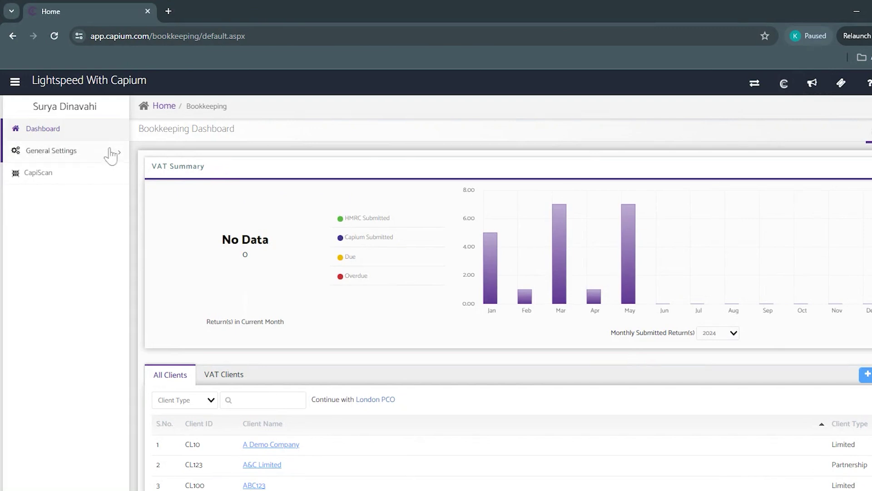
Open the London PCO client dashboard and review its turnover, debtors/creditors, invoice ageing and VAT summaries
{"action": "left_click", "coordinate": [111, 154]}
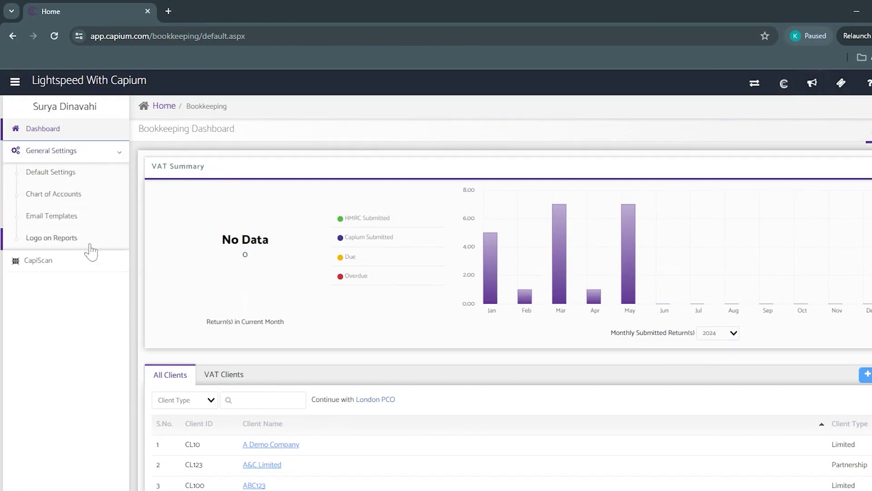
{"action": "left_click", "coordinate": [107, 155]}
{"action": "scroll", "coordinate": [306, 222], "scroll_direction": "down", "scroll_amount": 3}
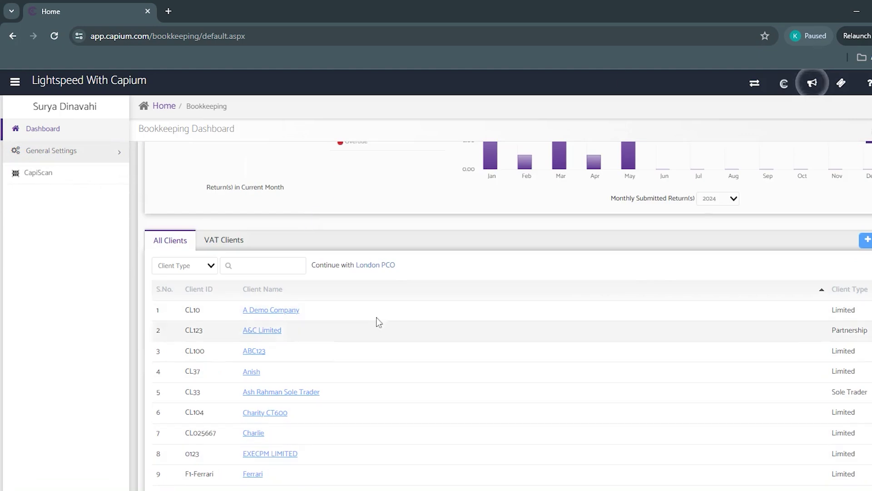
{"action": "left_click", "coordinate": [392, 272]}
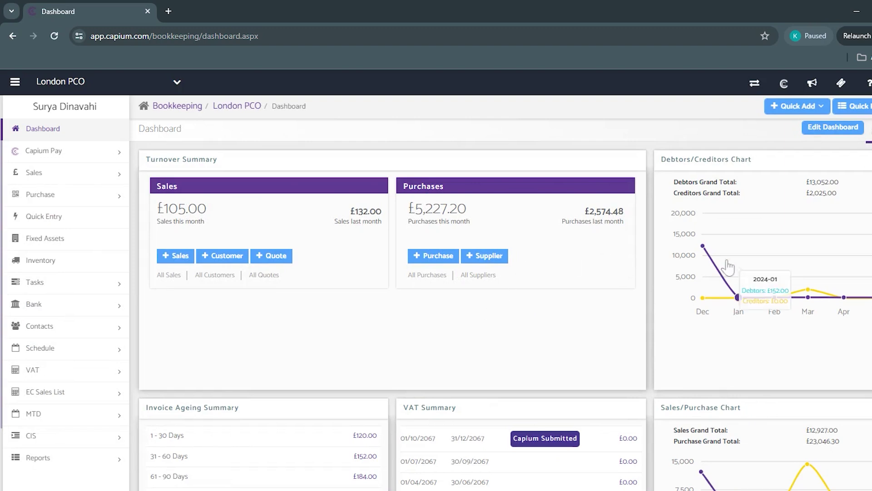
{"action": "mouse_move", "coordinate": [719, 268]}
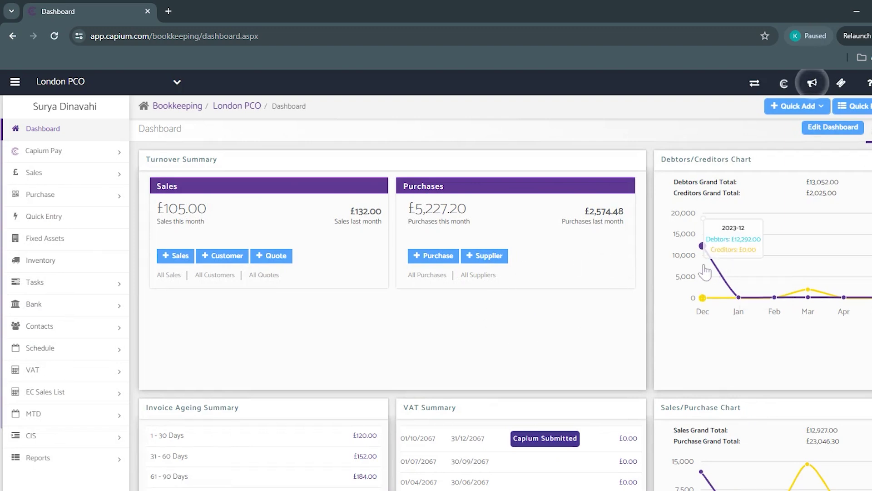
{"action": "scroll", "coordinate": [705, 272], "scroll_direction": "down", "scroll_amount": 1}
{"action": "scroll", "coordinate": [706, 272], "scroll_direction": "down", "scroll_amount": 4}
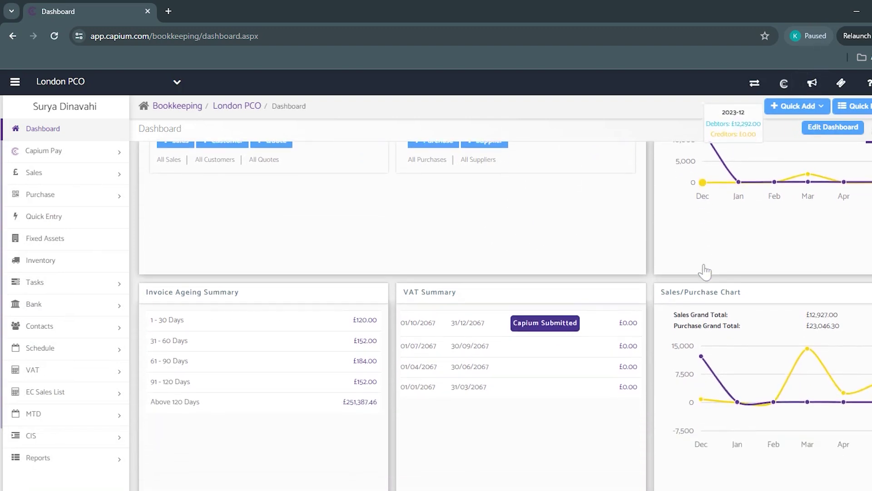
{"action": "scroll", "coordinate": [704, 254], "scroll_direction": "up", "scroll_amount": 3}
{"action": "scroll", "coordinate": [704, 271], "scroll_direction": "up", "scroll_amount": 2}
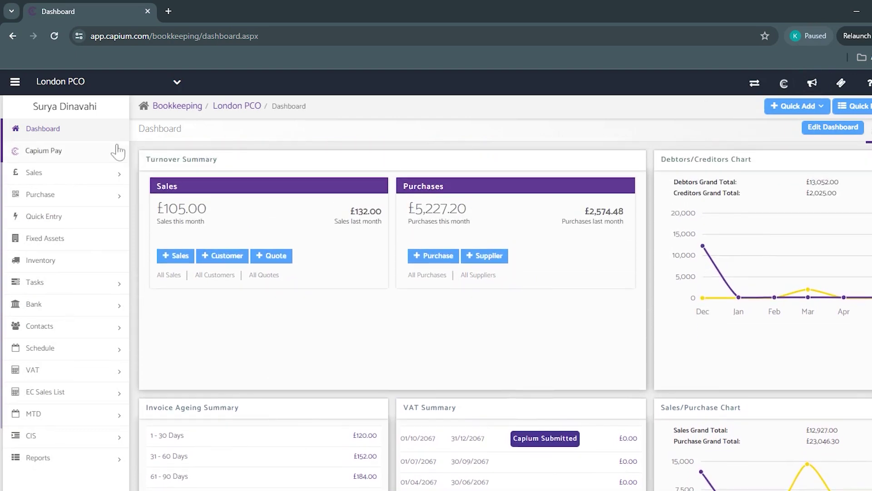
View the Capium Pay portal with £0.00 payable funds, then expand the Sales pages
{"action": "left_click", "coordinate": [103, 151]}
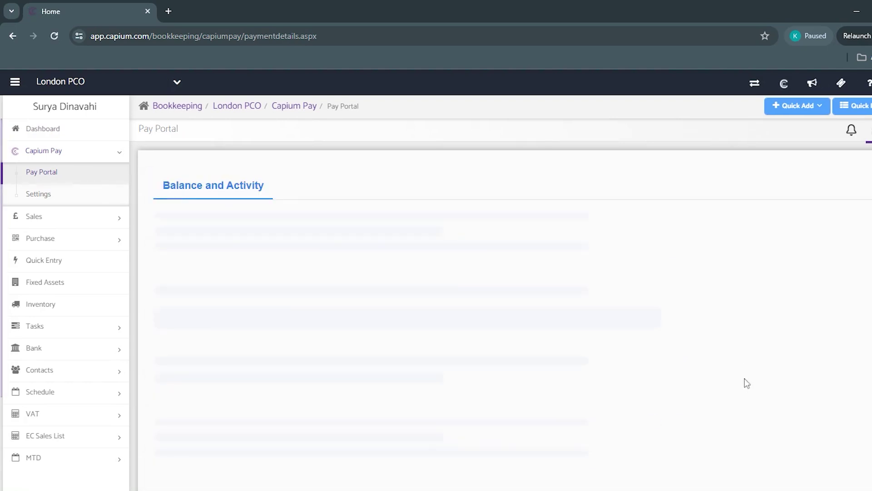
{"action": "scroll", "coordinate": [718, 402], "scroll_direction": "down", "scroll_amount": 1}
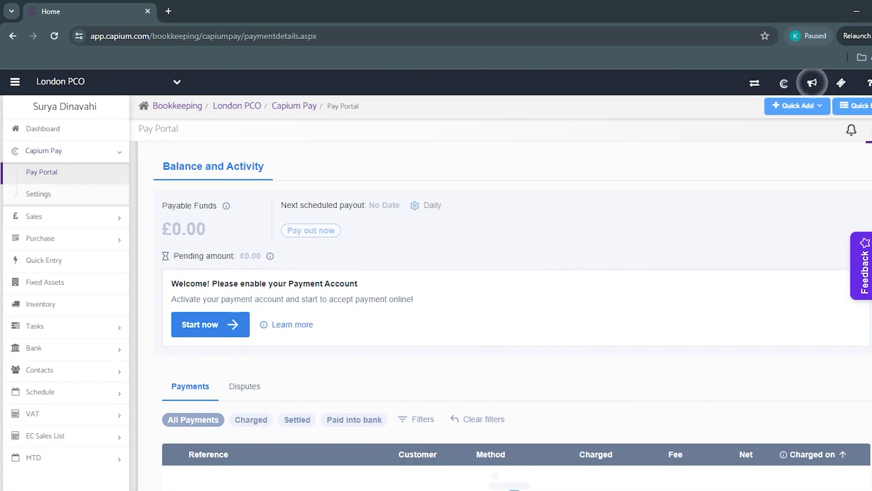
{"action": "scroll", "coordinate": [721, 404], "scroll_direction": "down", "scroll_amount": 1}
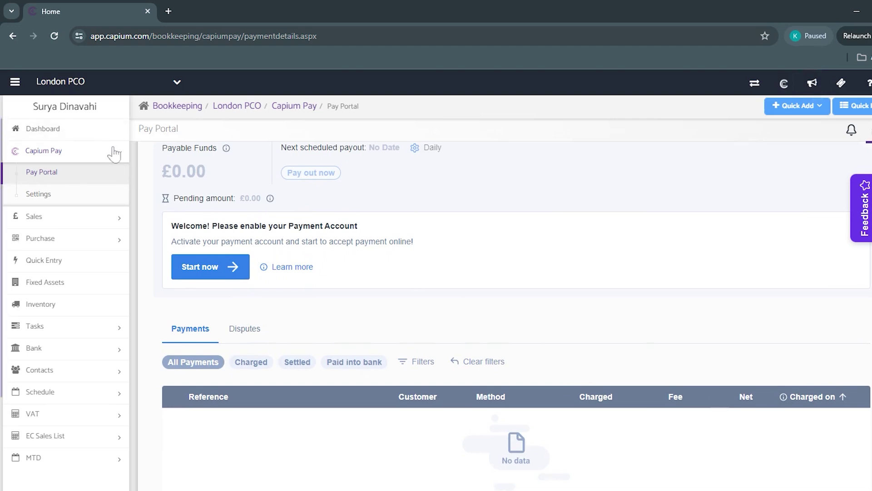
{"action": "left_click", "coordinate": [114, 150]}
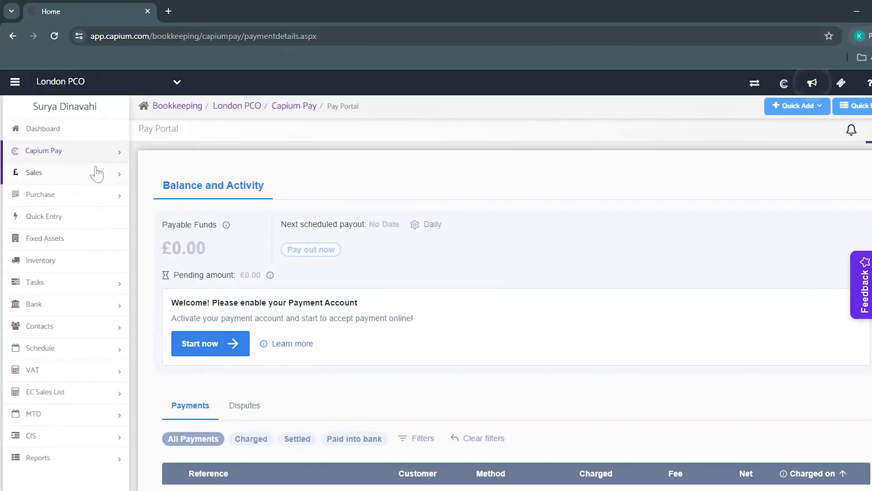
{"action": "left_click", "coordinate": [97, 178]}
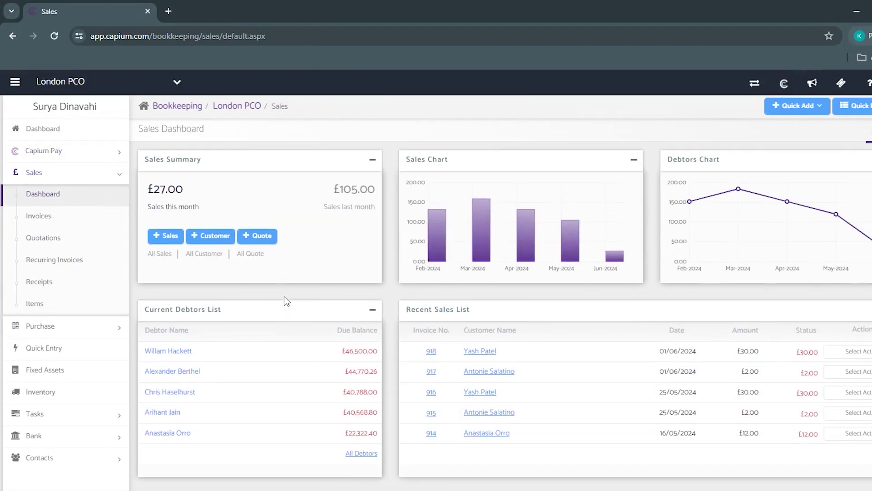
Browse sales invoices, the new invoice form and import page, then list the five quotations
{"action": "left_click", "coordinate": [82, 224]}
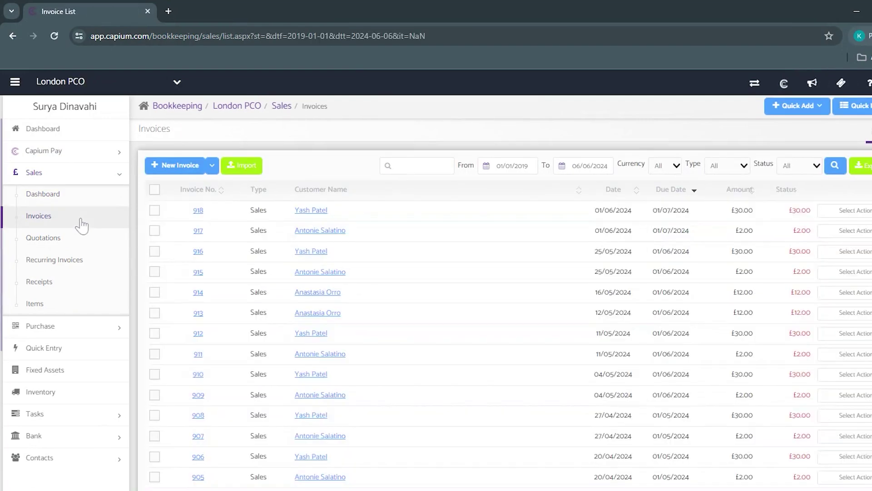
{"action": "left_click", "coordinate": [180, 165]}
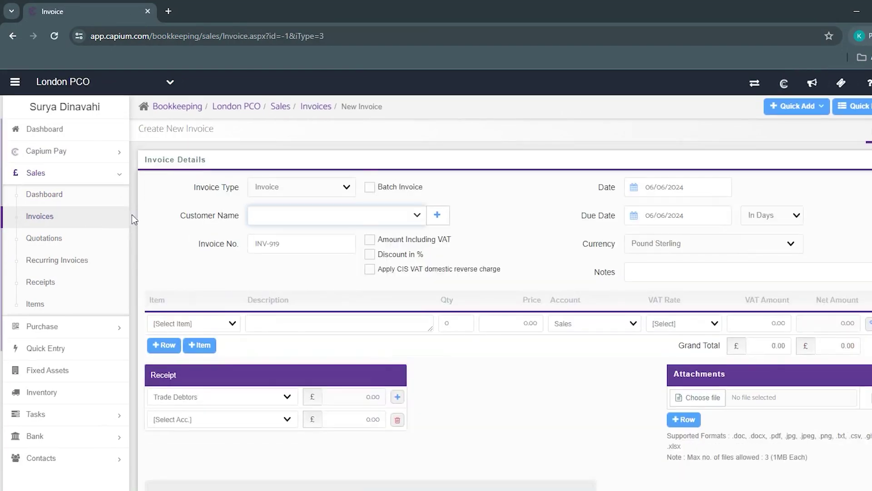
{"action": "left_click", "coordinate": [122, 222]}
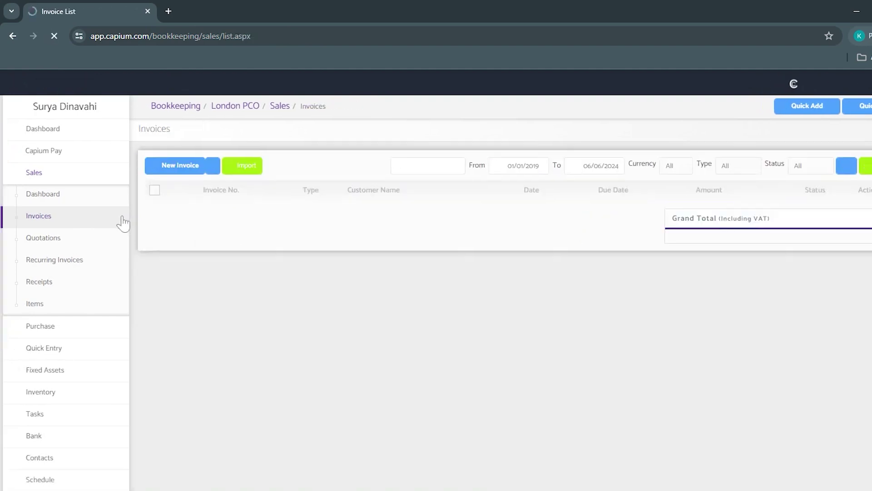
{"action": "left_click", "coordinate": [242, 168]}
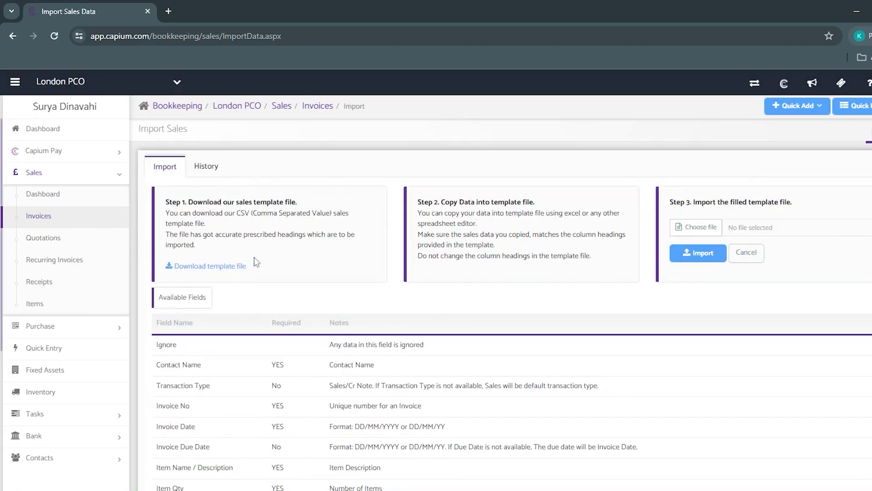
{"action": "left_click", "coordinate": [96, 237]}
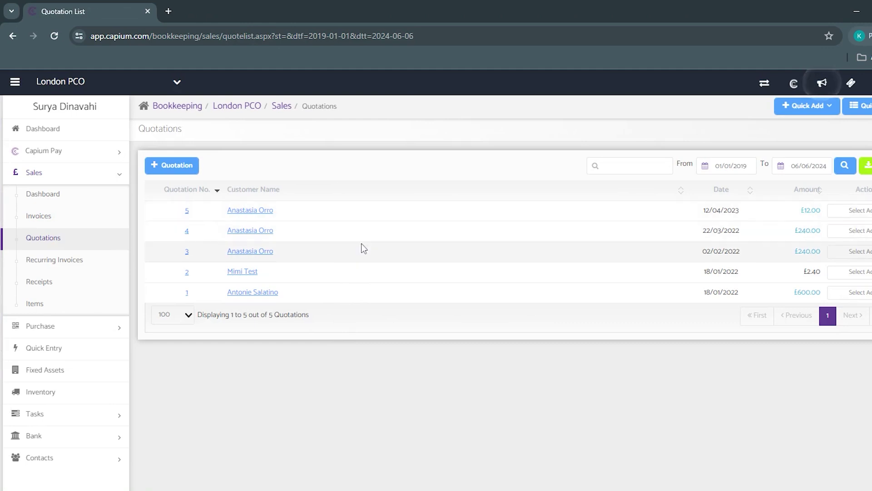
View recurring invoices, the new recurring invoice form, the 11 receipts, then the sales items
{"action": "left_click", "coordinate": [88, 261]}
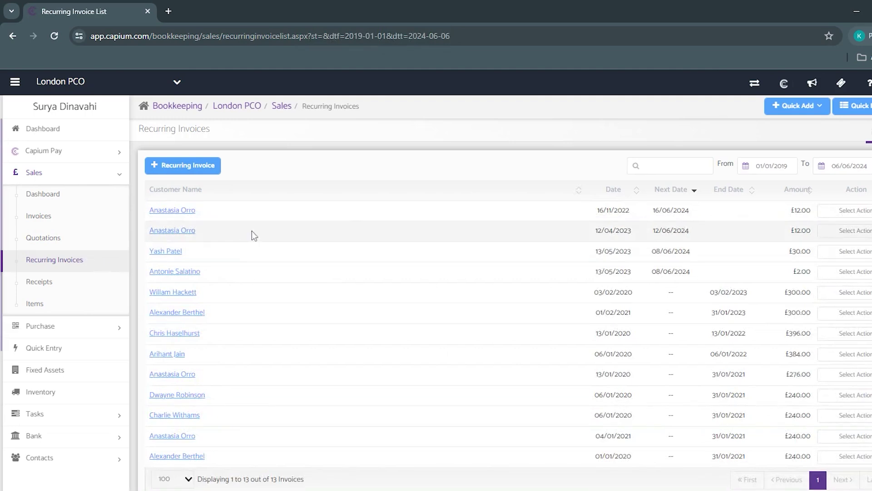
{"action": "left_click", "coordinate": [209, 169]}
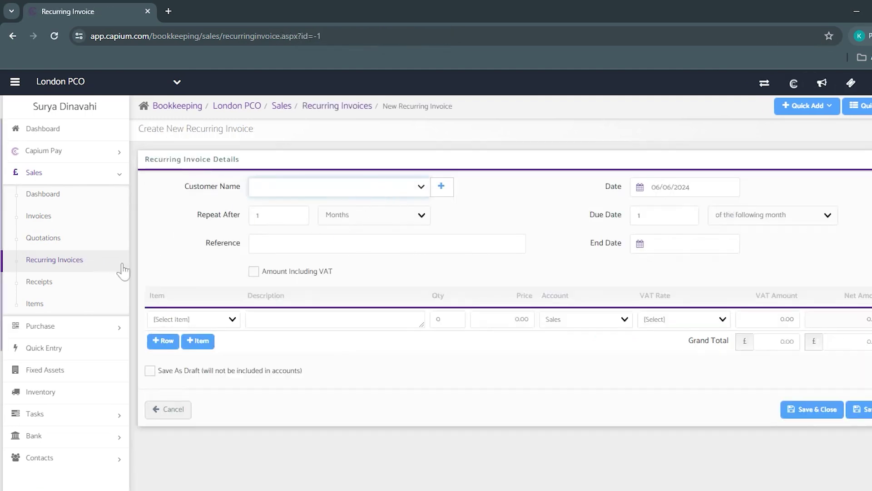
{"action": "left_click", "coordinate": [95, 285]}
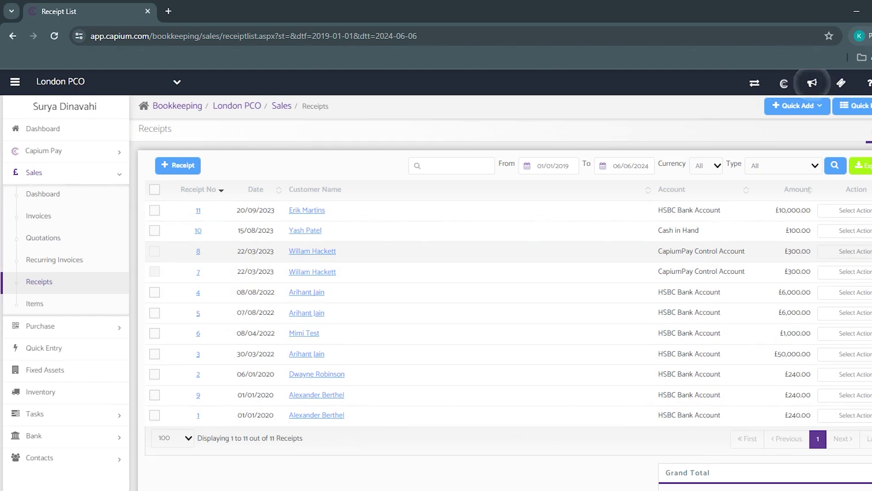
{"action": "left_click", "coordinate": [71, 305]}
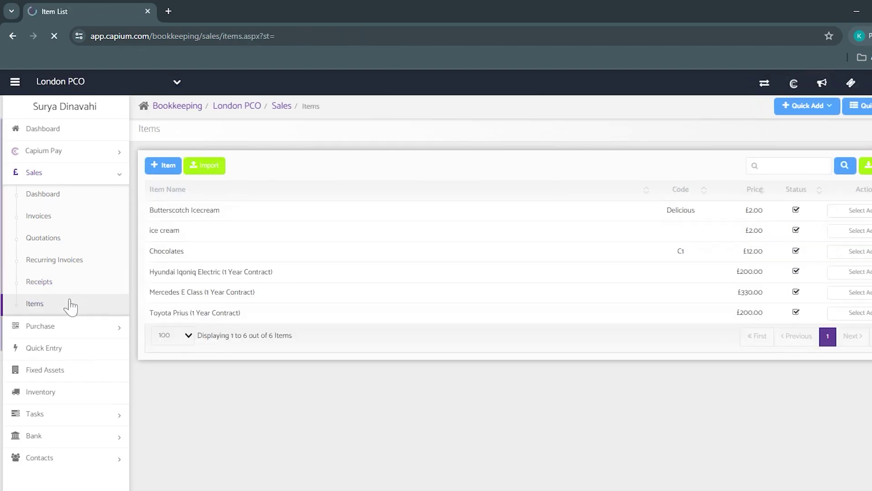
Check the add-item form and item import page, return to the six sales items, and collapse Sales
{"action": "left_click", "coordinate": [171, 167]}
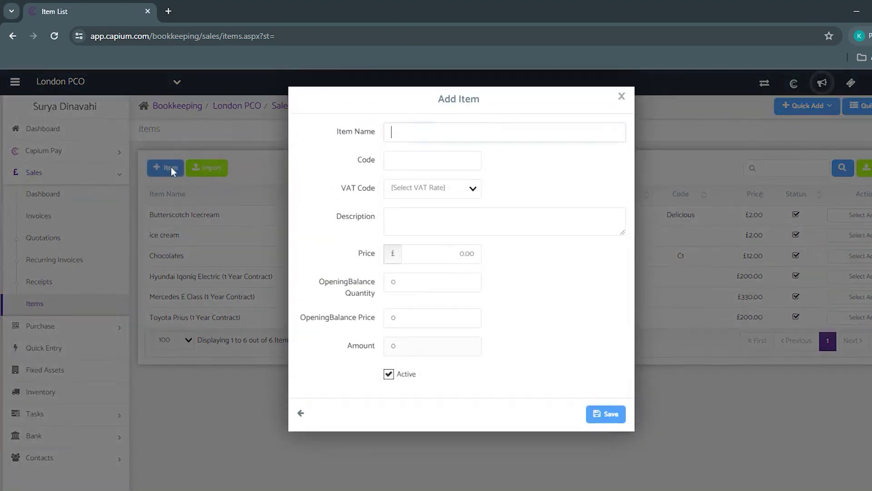
{"action": "left_click", "coordinate": [622, 97]}
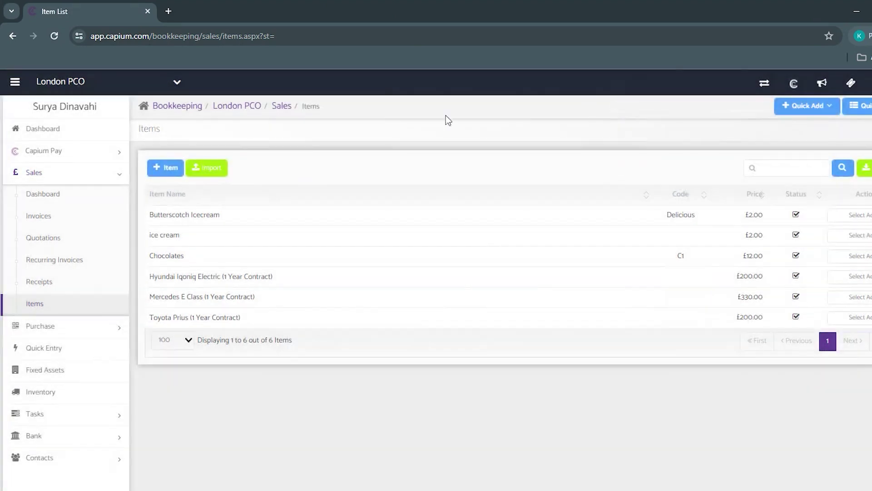
{"action": "left_click", "coordinate": [221, 172]}
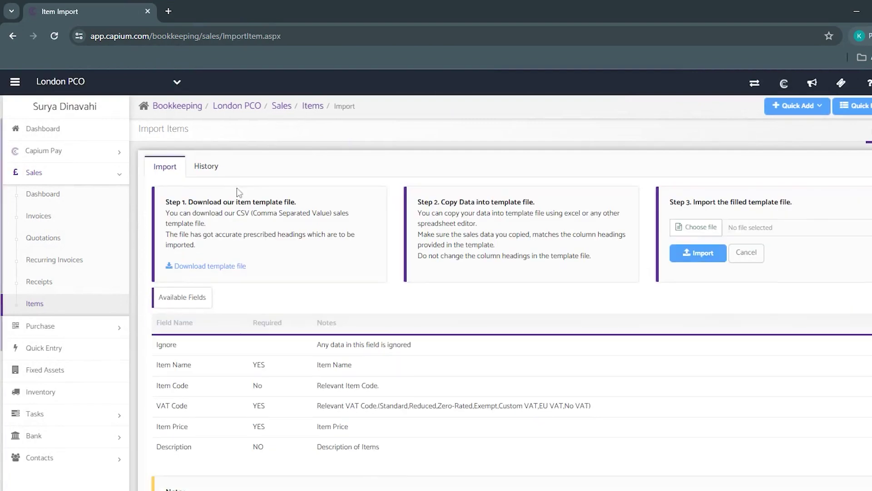
{"action": "left_click", "coordinate": [37, 303]}
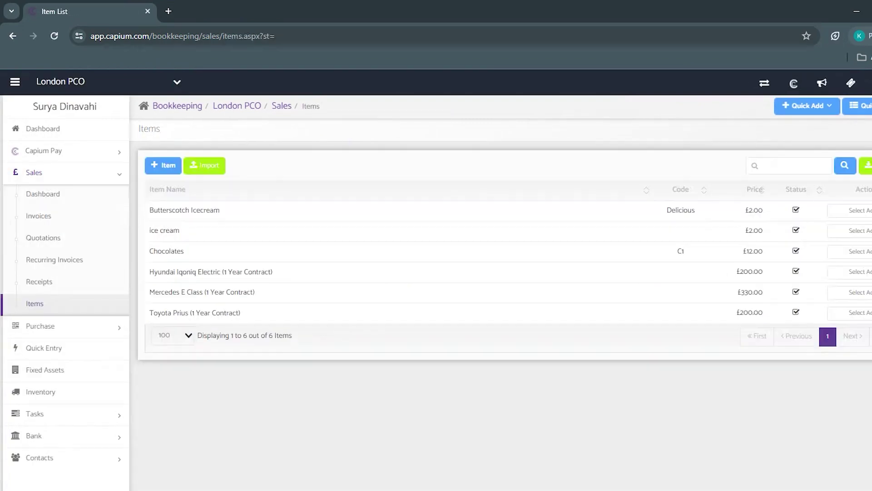
{"action": "left_click", "coordinate": [98, 176]}
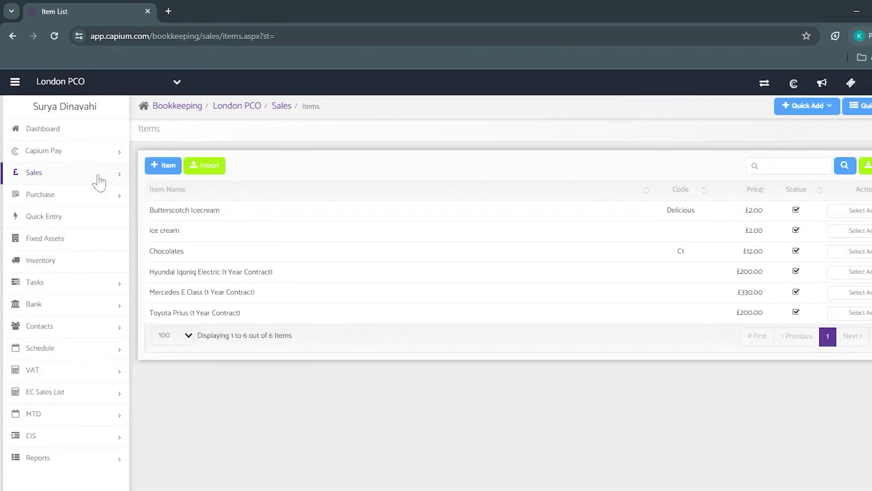
Browse Purchase pages: purchases, import, recurring purchases, supplier payments, then CapiScan
{"action": "left_click", "coordinate": [98, 197]}
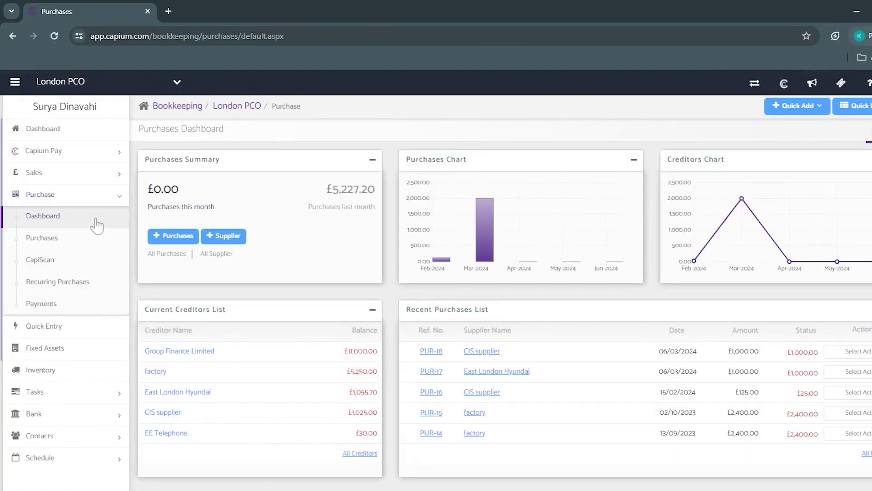
{"action": "left_click", "coordinate": [53, 242]}
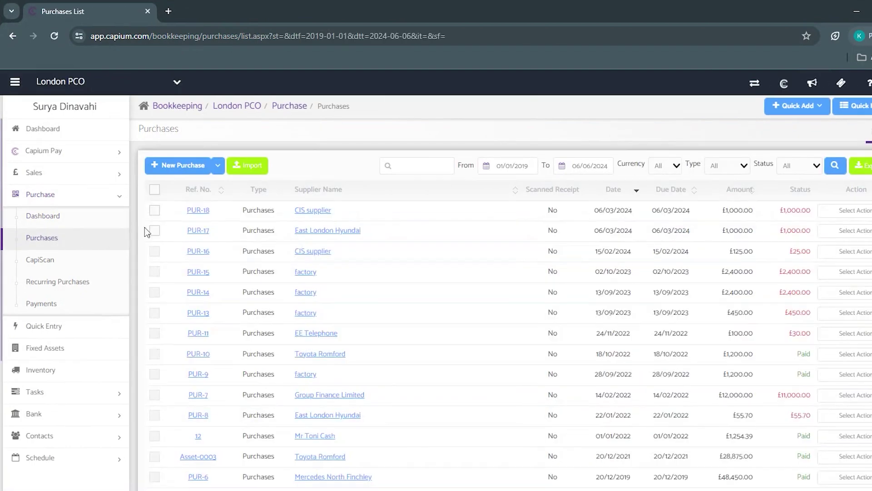
{"action": "left_click", "coordinate": [249, 167]}
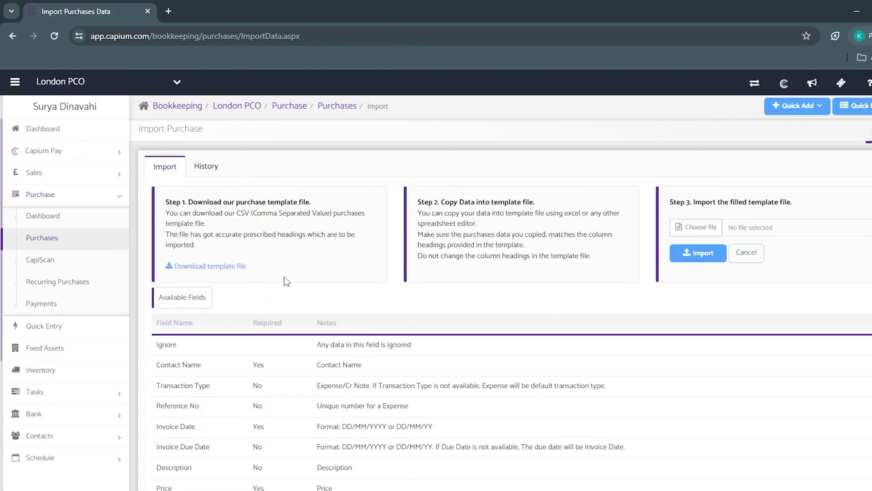
{"action": "left_click", "coordinate": [106, 288]}
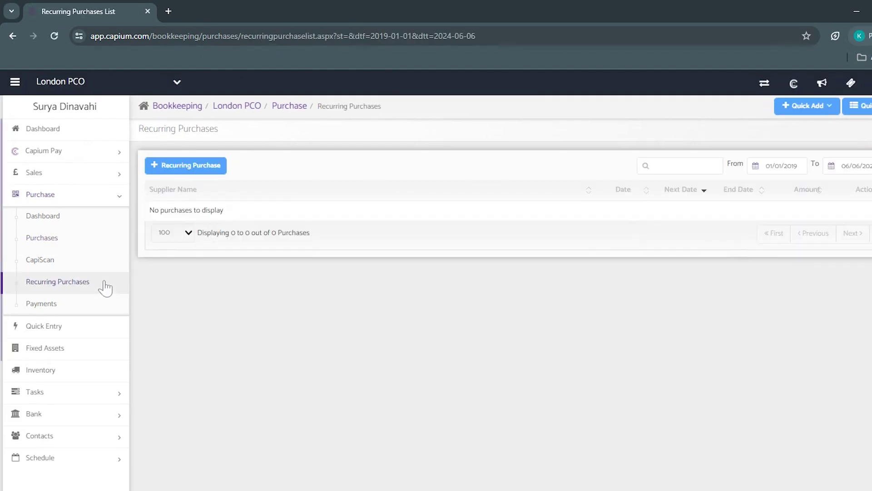
{"action": "left_click", "coordinate": [90, 308]}
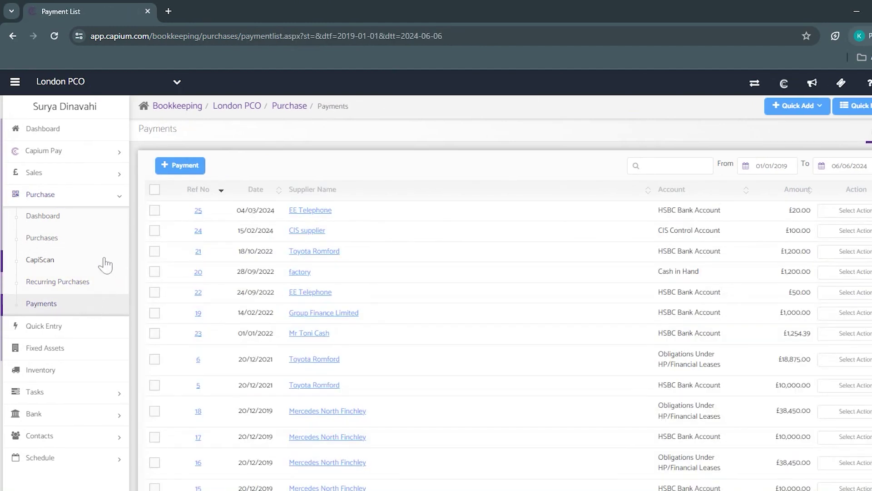
{"action": "left_click", "coordinate": [105, 265]}
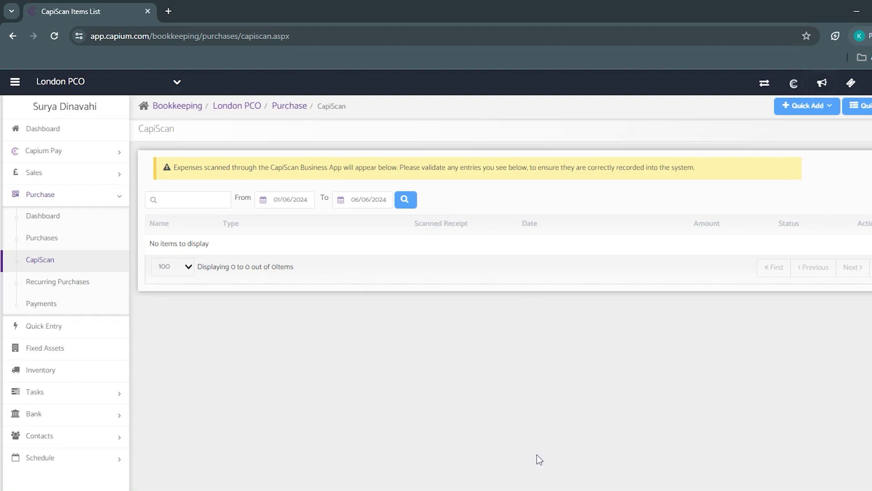
Collapse Purchase and list the seven Quick Entries
{"action": "left_click", "coordinate": [53, 198]}
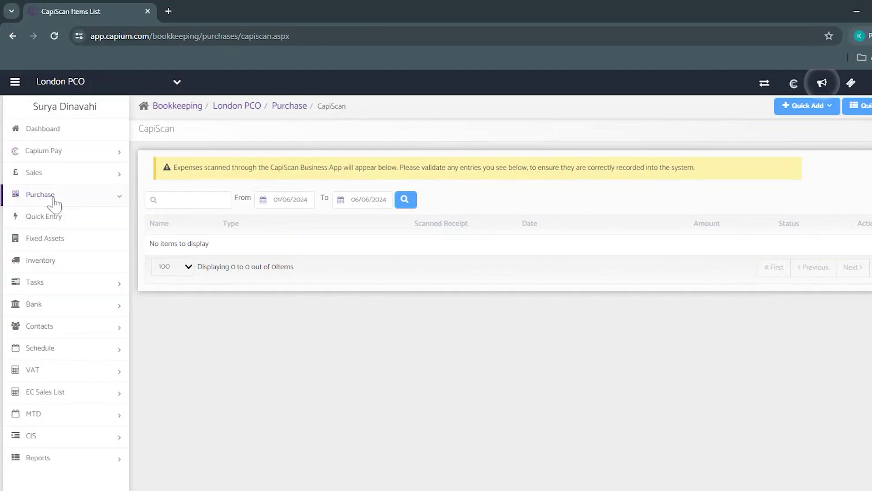
{"action": "left_click", "coordinate": [64, 220]}
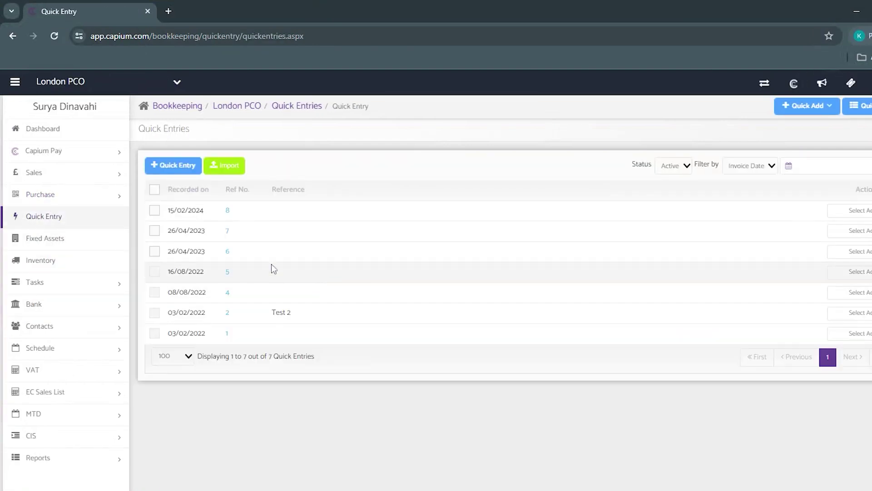
Preview the new quick entry form and quick entry import page, then go to Fixed Assets
{"action": "left_click", "coordinate": [183, 166]}
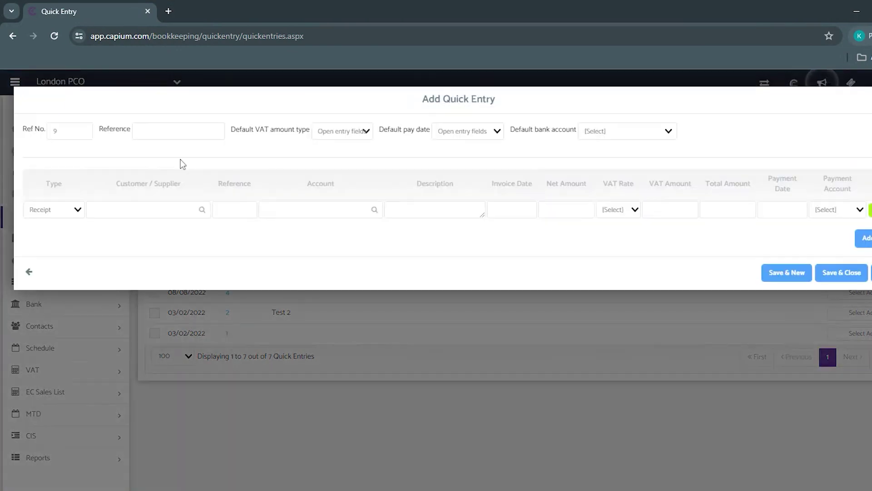
{"action": "key", "text": "Escape"}
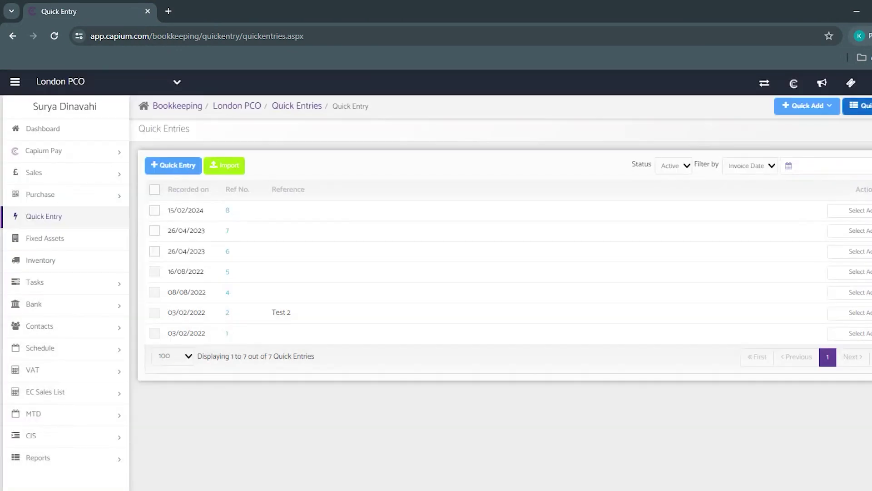
{"action": "left_click", "coordinate": [241, 173]}
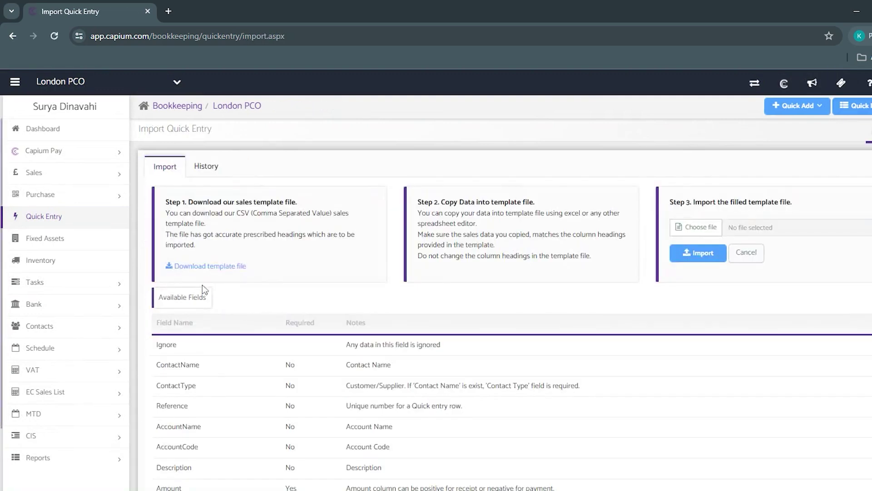
{"action": "left_click", "coordinate": [106, 242]}
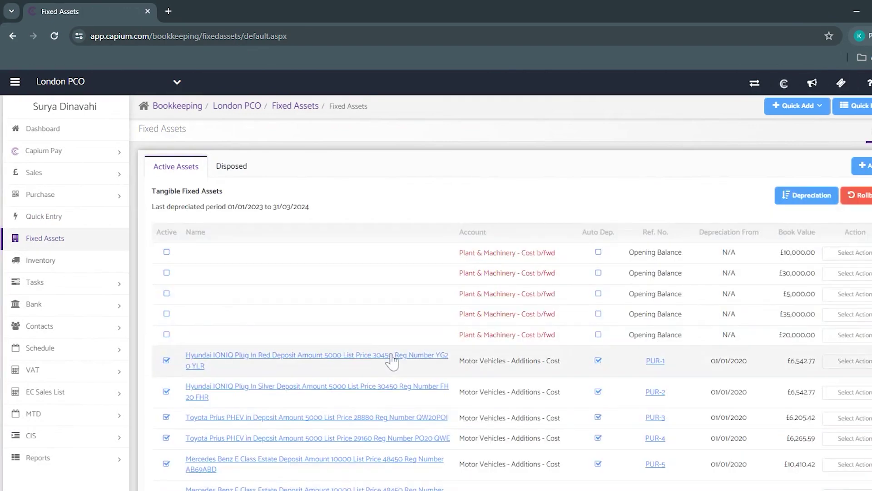
{"action": "left_click", "coordinate": [812, 198]}
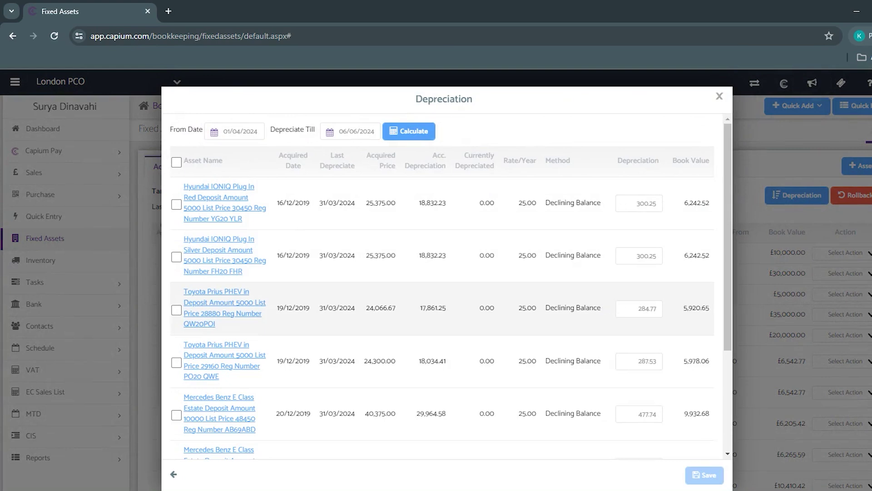
{"action": "scroll", "coordinate": [449, 286], "scroll_direction": "down", "scroll_amount": 5}
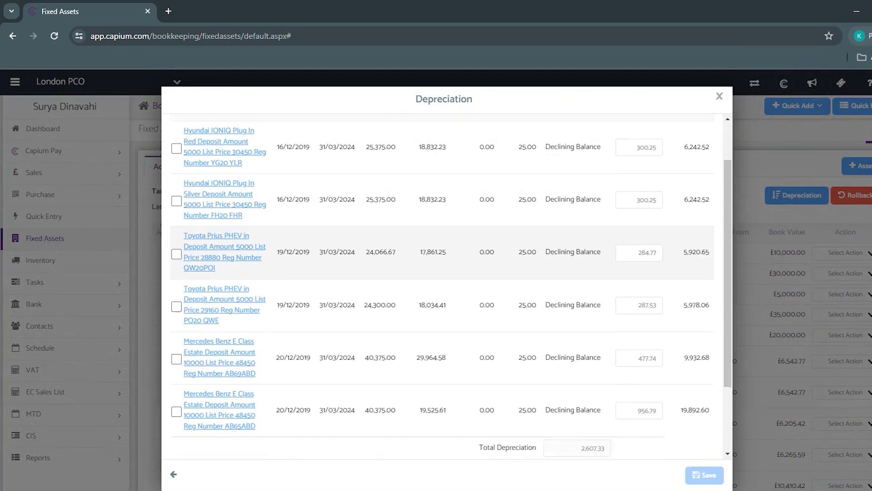
{"action": "scroll", "coordinate": [450, 286], "scroll_direction": "up", "scroll_amount": 5}
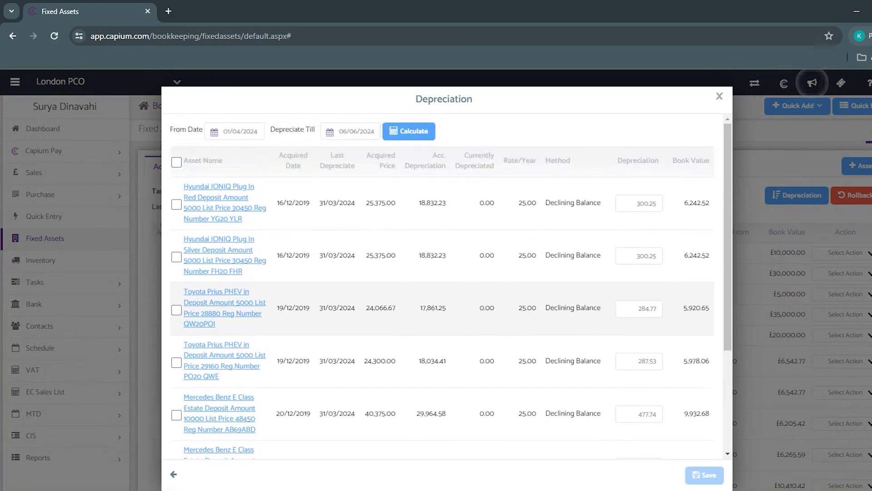
{"action": "left_click", "coordinate": [720, 97]}
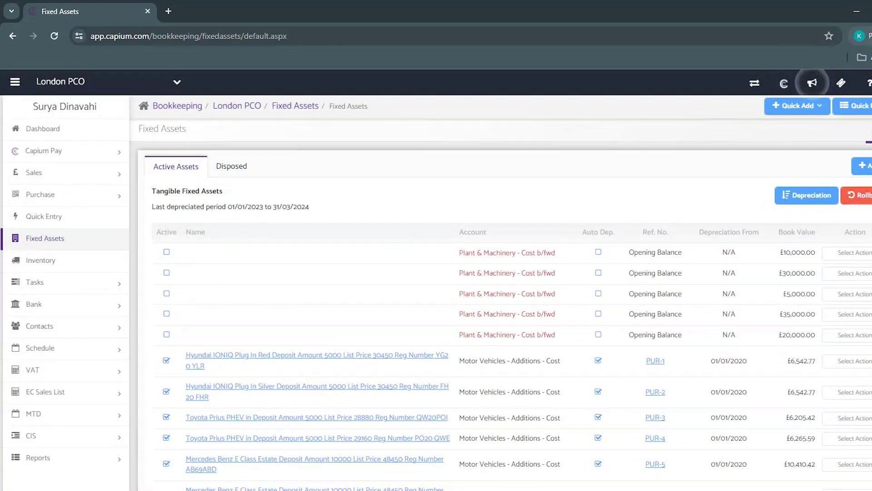
{"action": "left_click", "coordinate": [97, 265]}
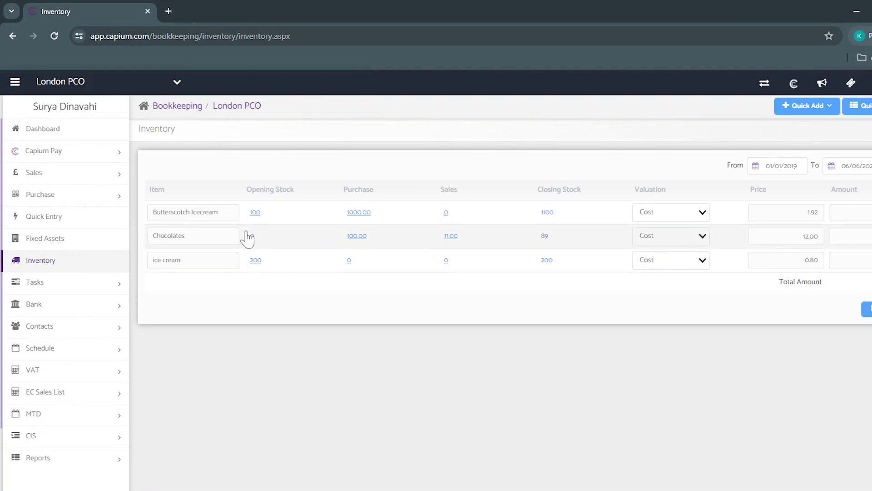
Show the Bulk Invoice Editing page for Domestic Sales (1020) under Tasks
{"action": "left_click", "coordinate": [88, 291]}
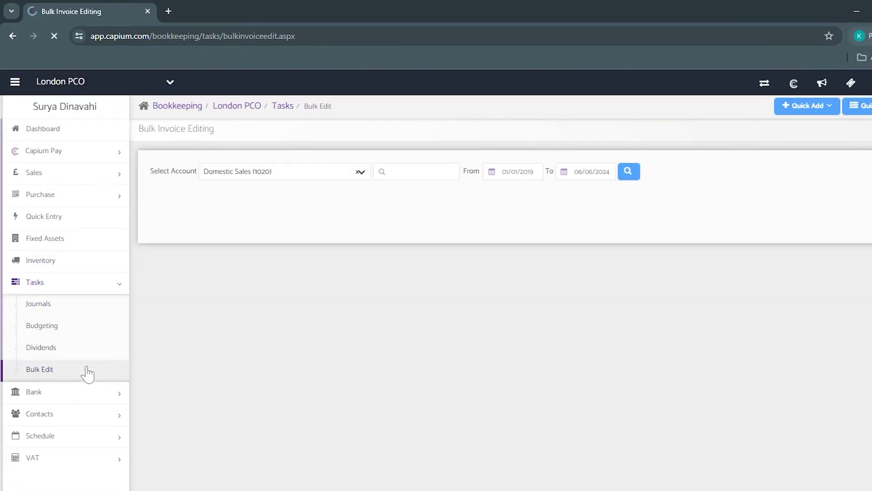
{"action": "left_click", "coordinate": [106, 288]}
View the Bank dashboard and Bank Feeds page with no linked accounts, then reveal MTD VAT
{"action": "left_click", "coordinate": [105, 305]}
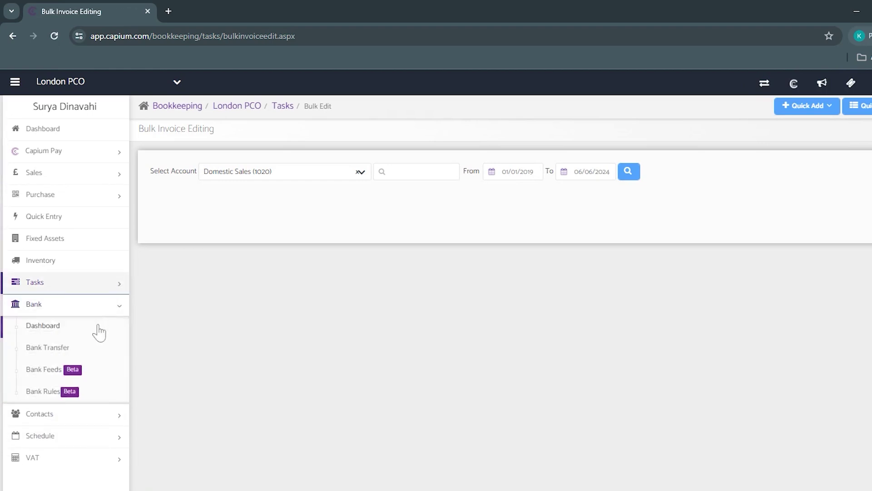
{"action": "left_click", "coordinate": [97, 333]}
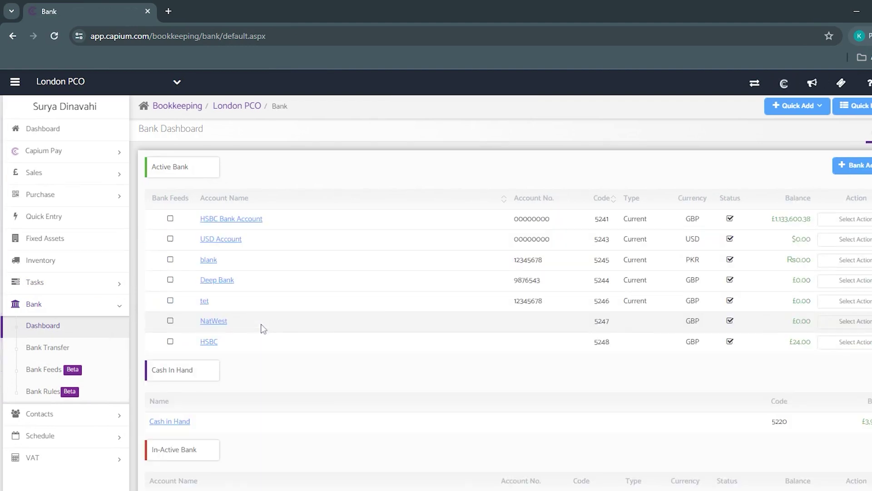
{"action": "left_click", "coordinate": [102, 375]}
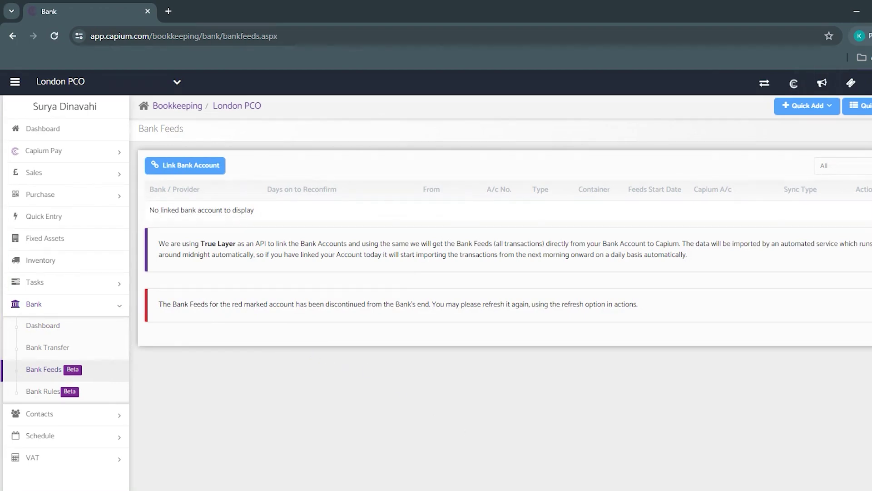
{"action": "left_click", "coordinate": [86, 308]}
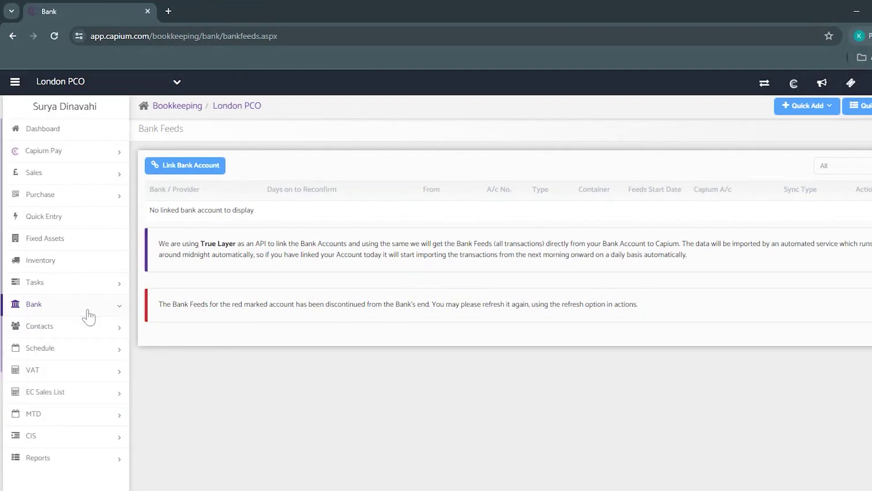
{"action": "left_click", "coordinate": [87, 418]}
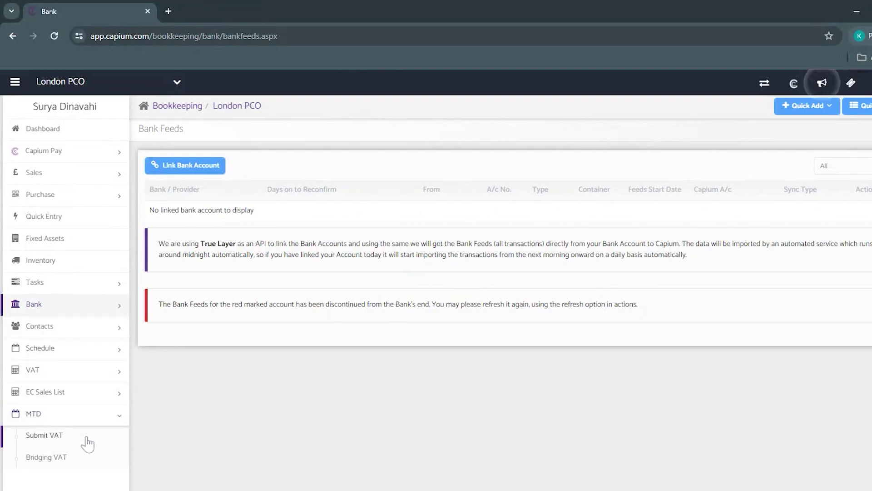
Browse the Submit VAT and Bridging VAT pages, then open VAT Settings
{"action": "left_click", "coordinate": [87, 436]}
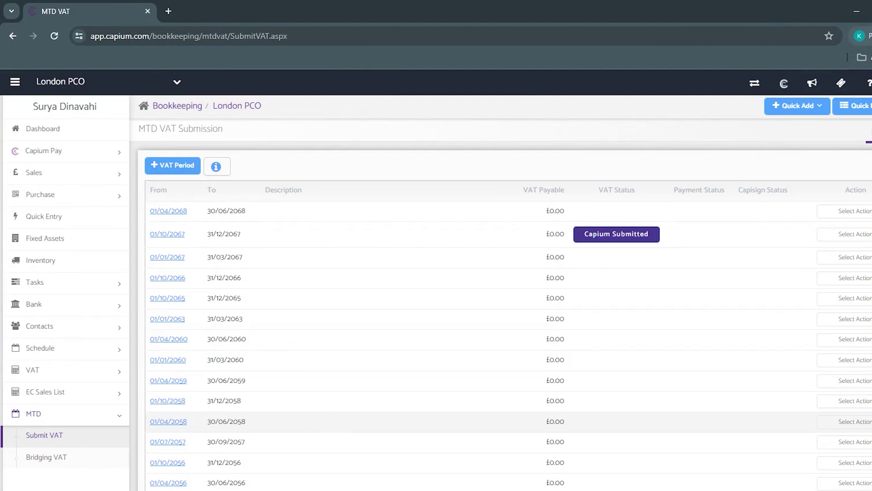
{"action": "scroll", "coordinate": [812, 83], "scroll_direction": "down", "scroll_amount": 2}
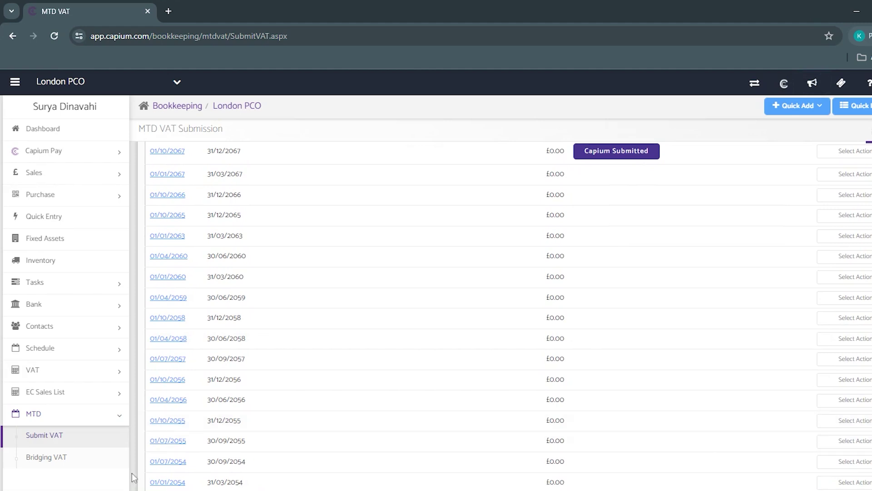
{"action": "scroll", "coordinate": [101, 467], "scroll_direction": "down", "scroll_amount": 2}
{"action": "left_click", "coordinate": [92, 399]}
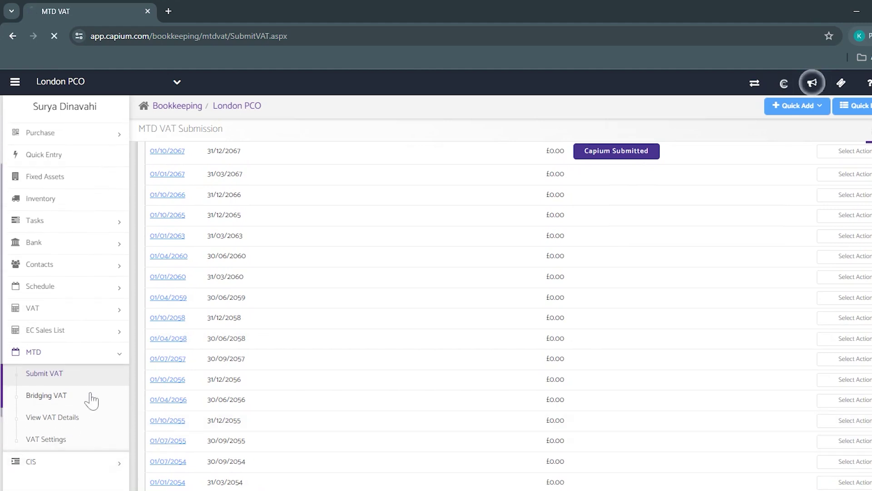
{"action": "scroll", "coordinate": [98, 439], "scroll_direction": "down", "scroll_amount": 2}
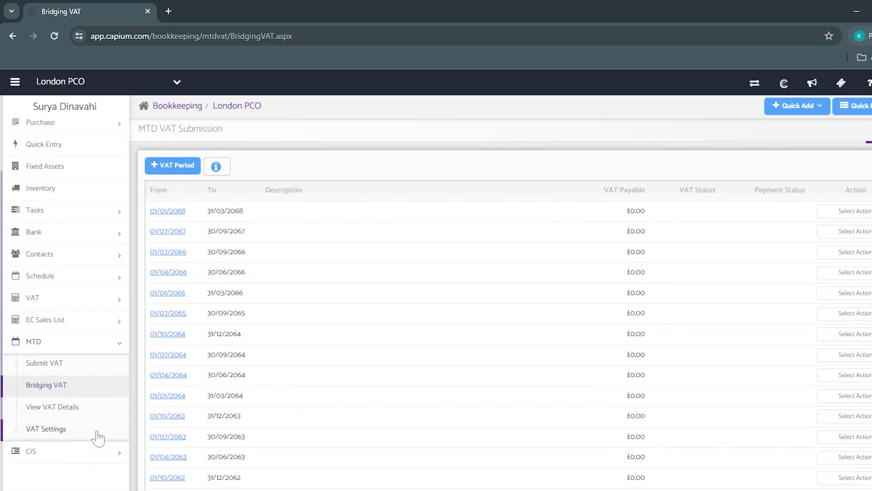
{"action": "left_click", "coordinate": [46, 428]}
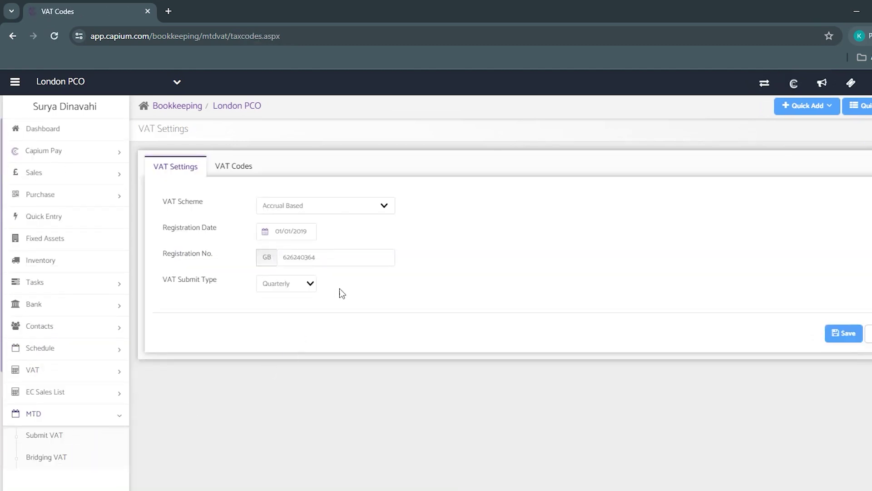
Check the VAT Scheme is Accrual Based and the Submit Type is Quarterly, leaving both unchanged
{"action": "left_click", "coordinate": [386, 205]}
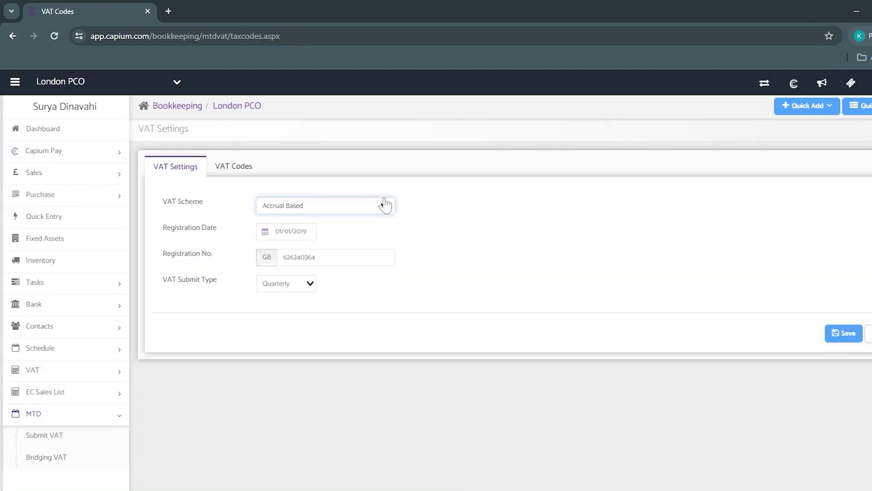
{"action": "left_click", "coordinate": [305, 288]}
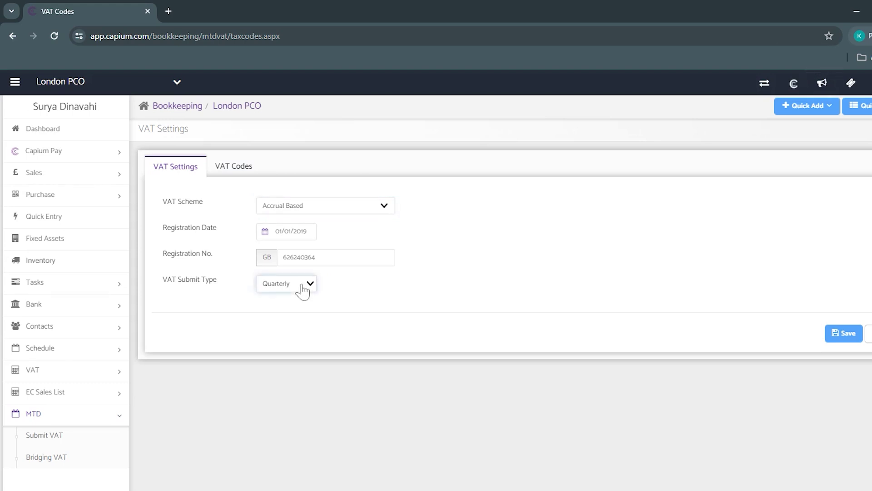
{"action": "left_click", "coordinate": [202, 369]}
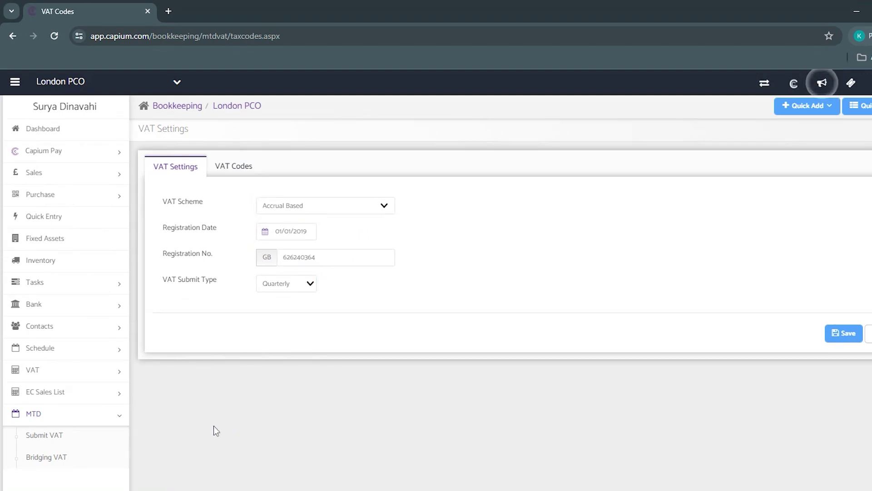
{"action": "left_click", "coordinate": [75, 421]}
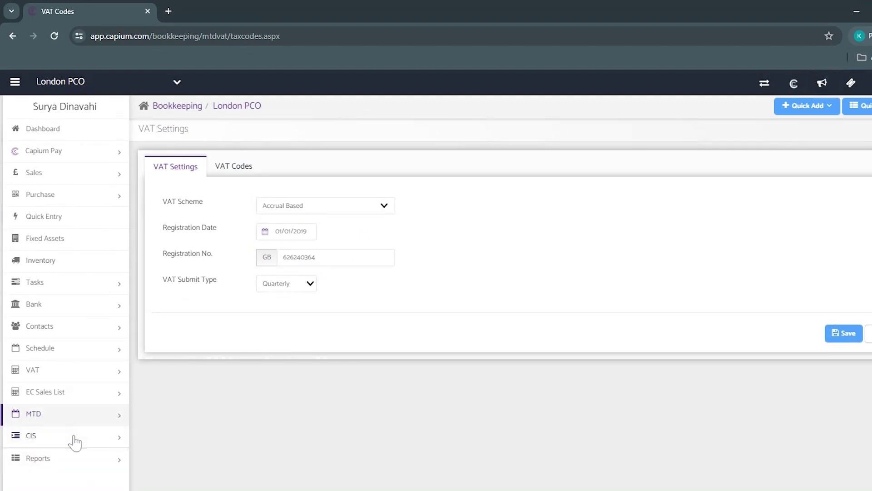
{"action": "left_click", "coordinate": [72, 439]}
View the CIS Subcontractor list, then open the Reports dashboard with Customer, Supplier and Financials groups
{"action": "left_click", "coordinate": [75, 457]}
{"action": "left_click", "coordinate": [66, 436]}
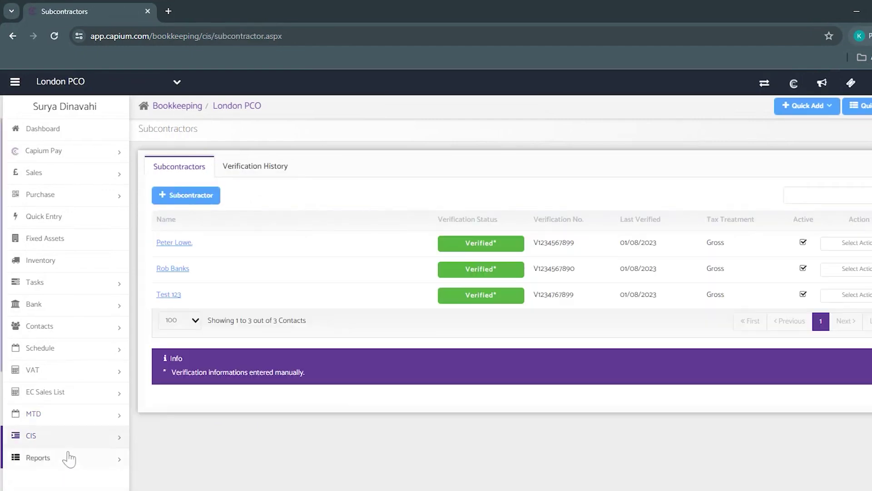
{"action": "left_click", "coordinate": [68, 458]}
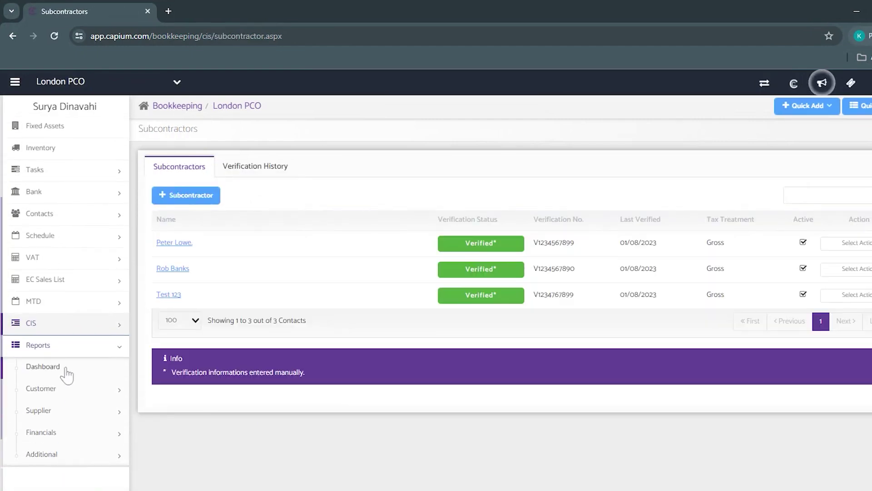
{"action": "left_click", "coordinate": [64, 371]}
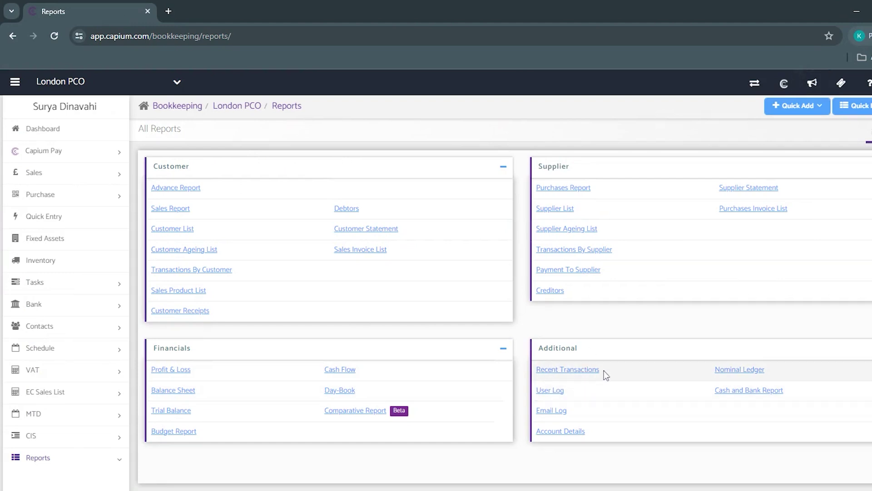
Collapse Reports in the sidebar and open the User Log under Logs
{"action": "scroll", "coordinate": [107, 444], "scroll_direction": "down", "scroll_amount": 1}
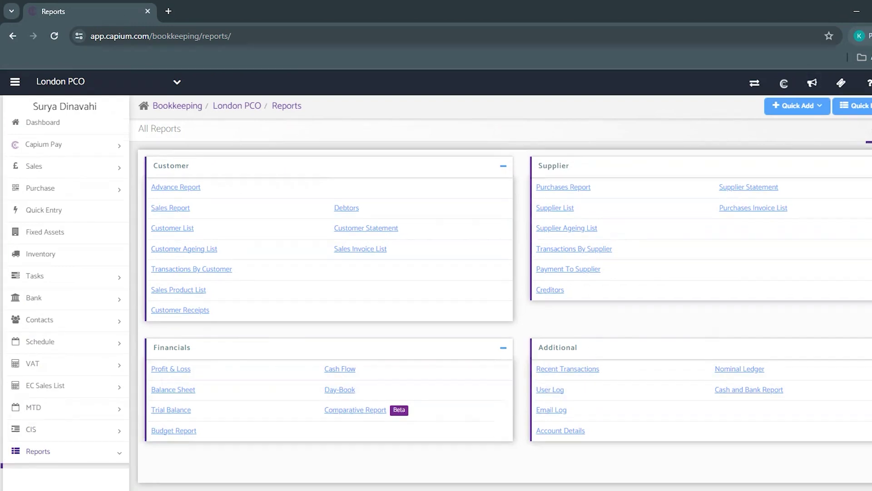
{"action": "left_click", "coordinate": [82, 449]}
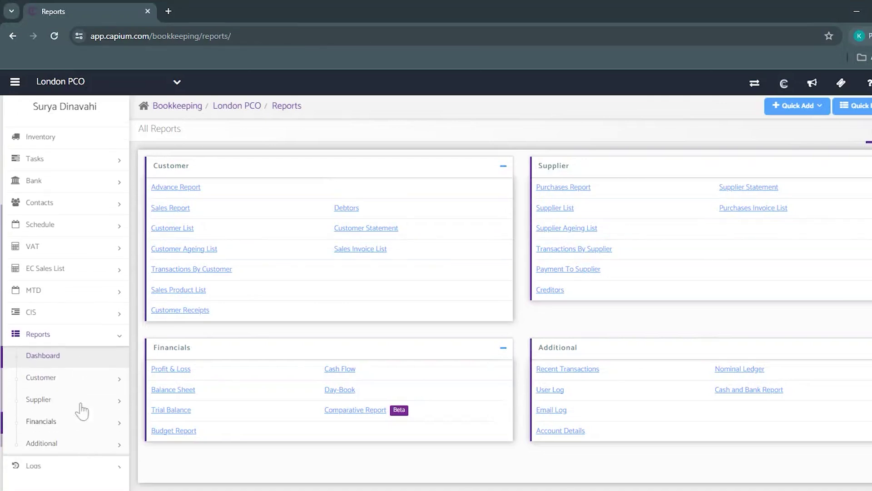
{"action": "left_click", "coordinate": [78, 343]}
{"action": "left_click", "coordinate": [84, 442]}
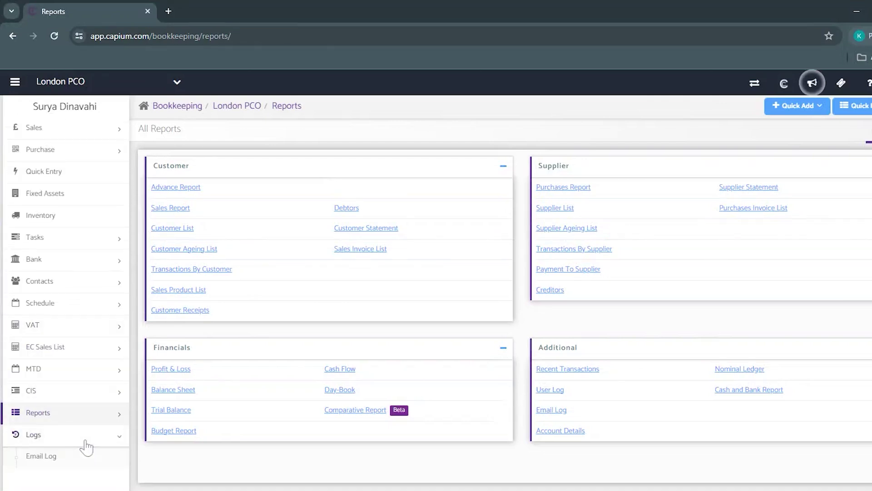
{"action": "left_click", "coordinate": [82, 436]}
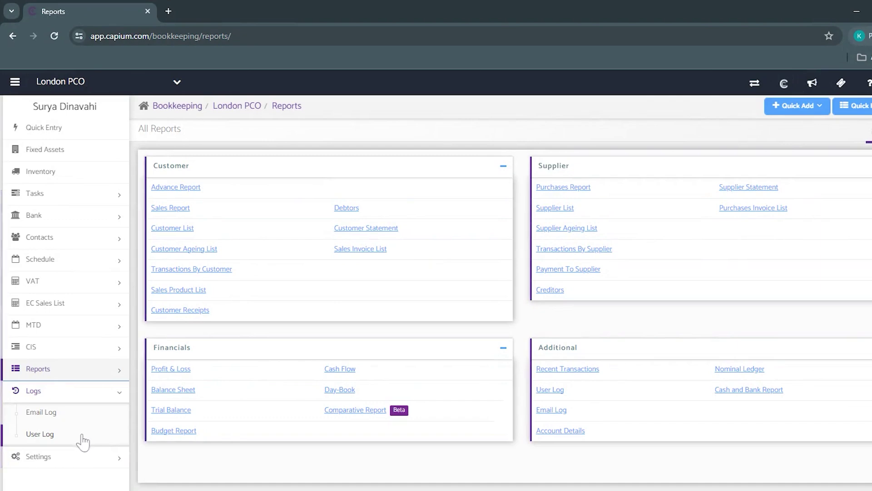